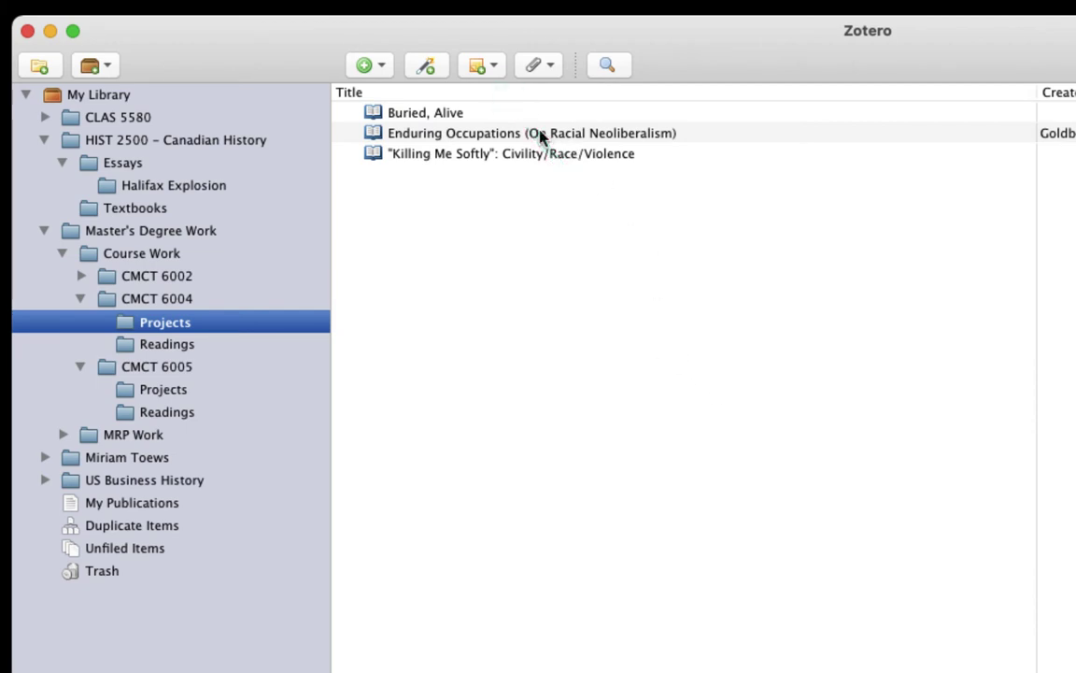
- Add two child notes to the "Enduring Occupations (On Racial Neoliberalism)" book section in the CMCT 6004 Projects collection
click(540, 137)
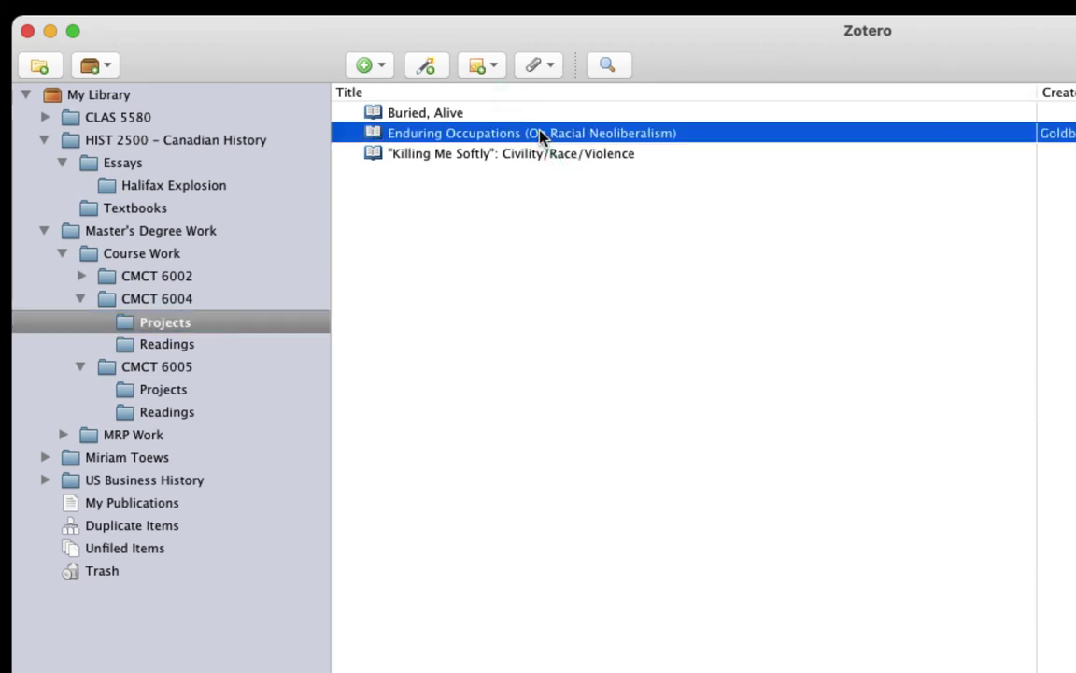
click(495, 71)
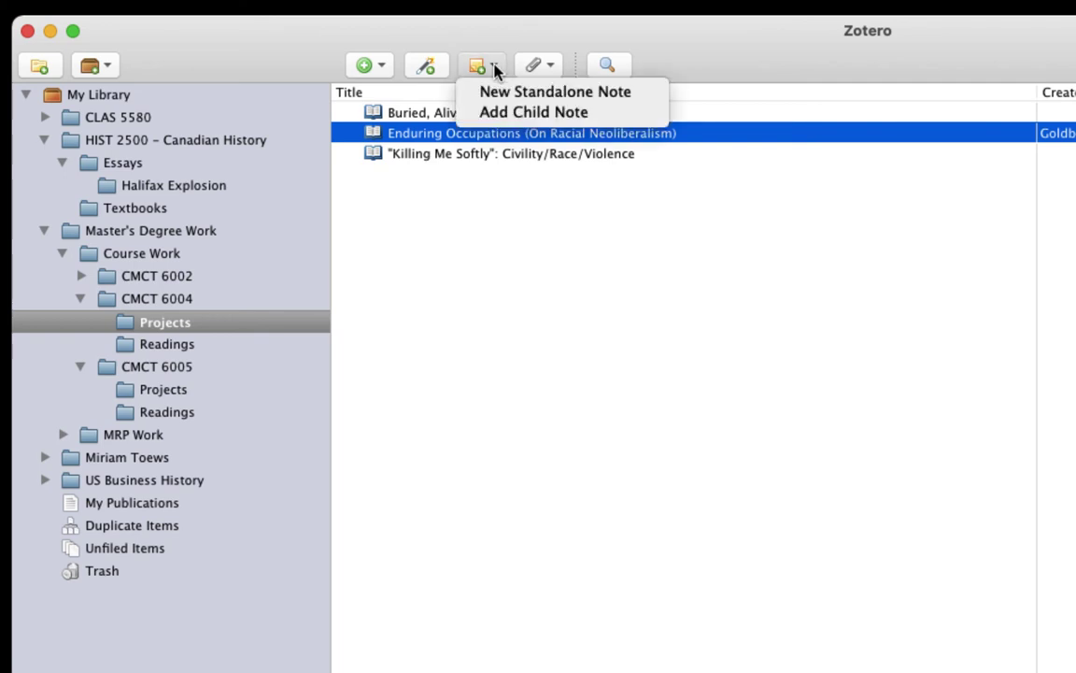
click(528, 113)
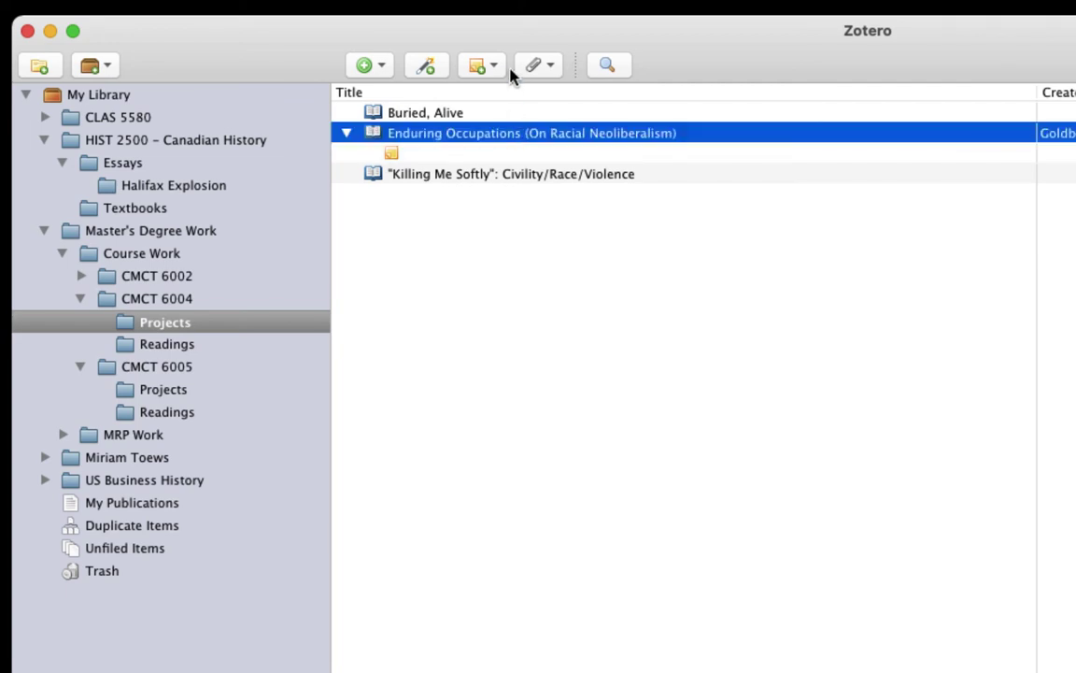
click(497, 70)
click(514, 113)
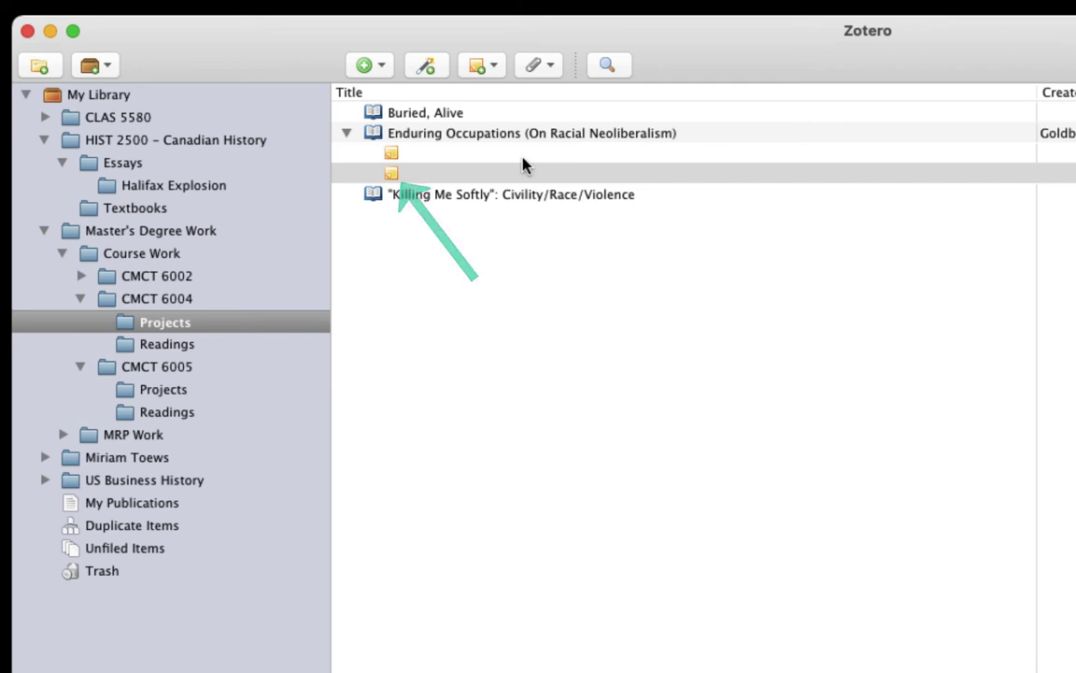
- Write "The first line of text becomes the title!" as the first line of the upper blank child note, followed by a new line
click(523, 157)
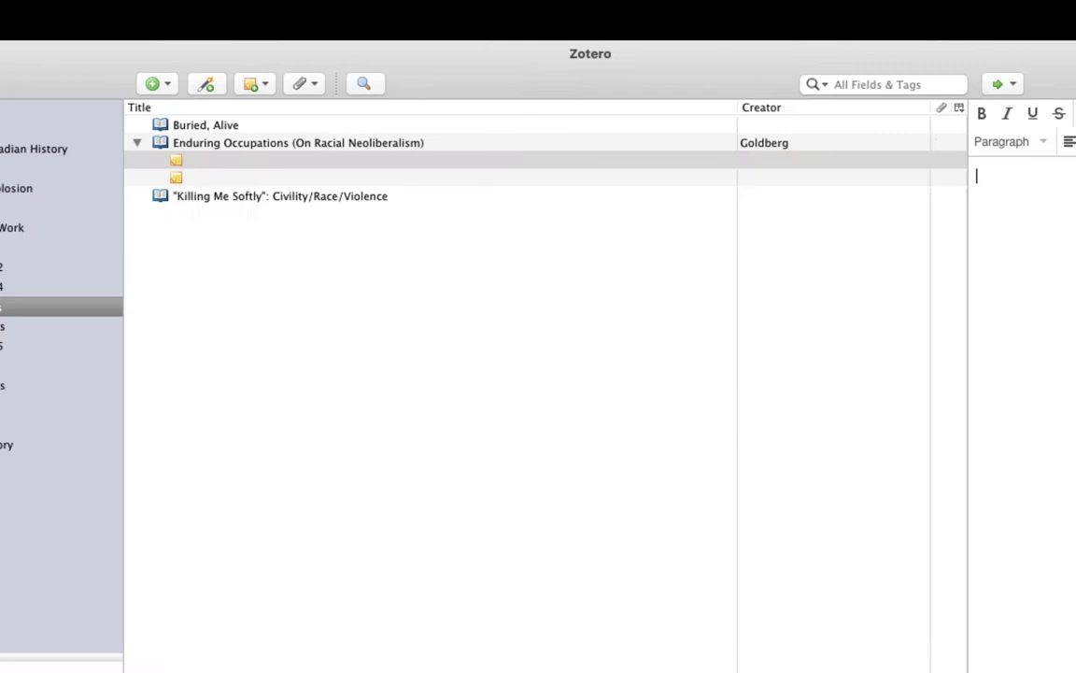
text(The first line of text becomes the title!)
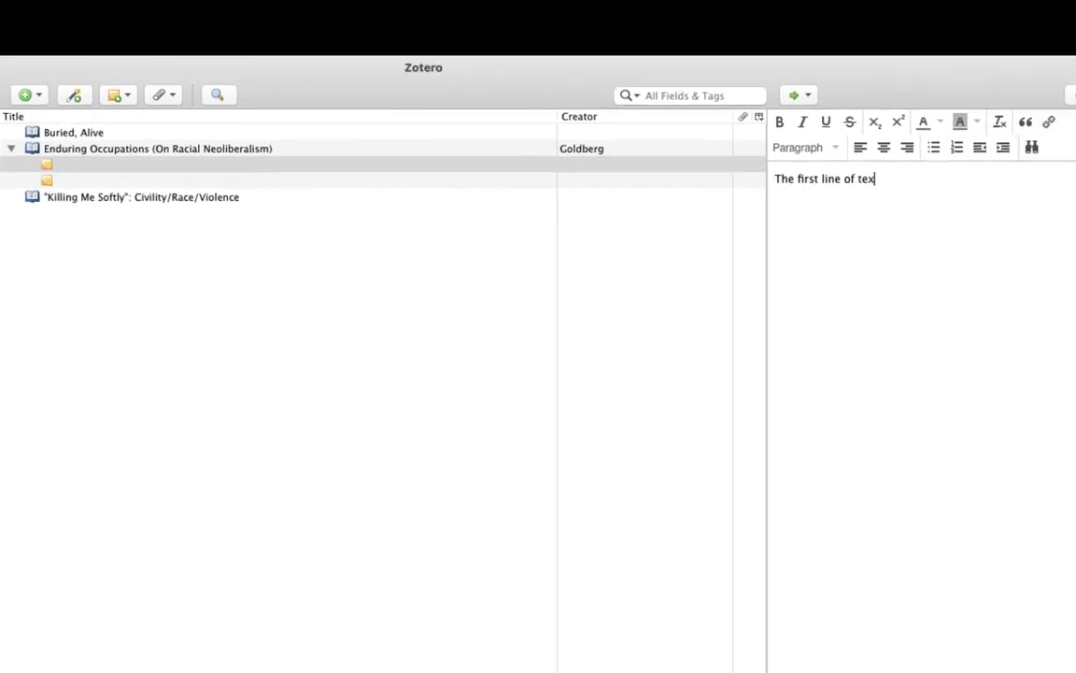
key(Return)
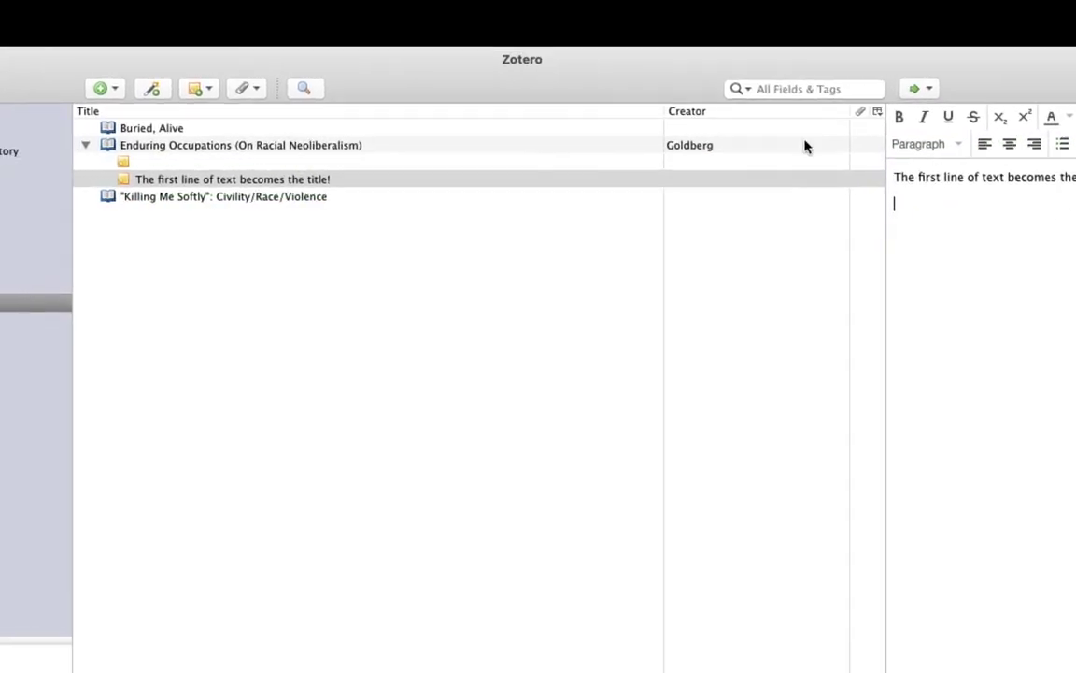
- Add a further note directly to the "Enduring Occupations (On Racial Neoliberalism)" item
click(290, 149)
right_click(290, 148)
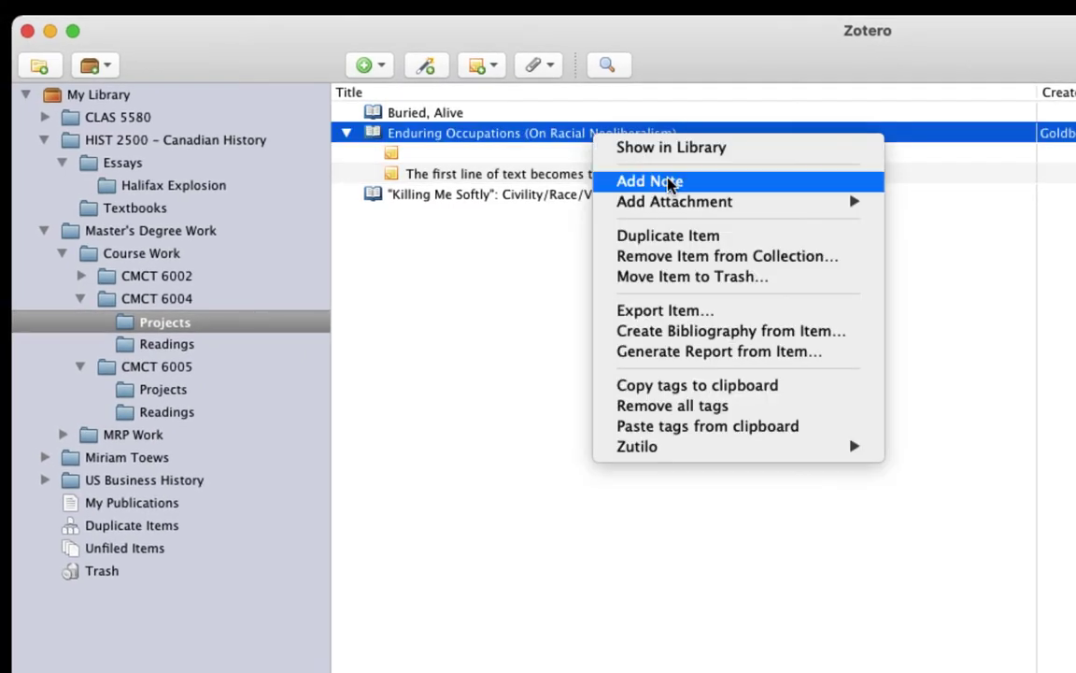
click(712, 184)
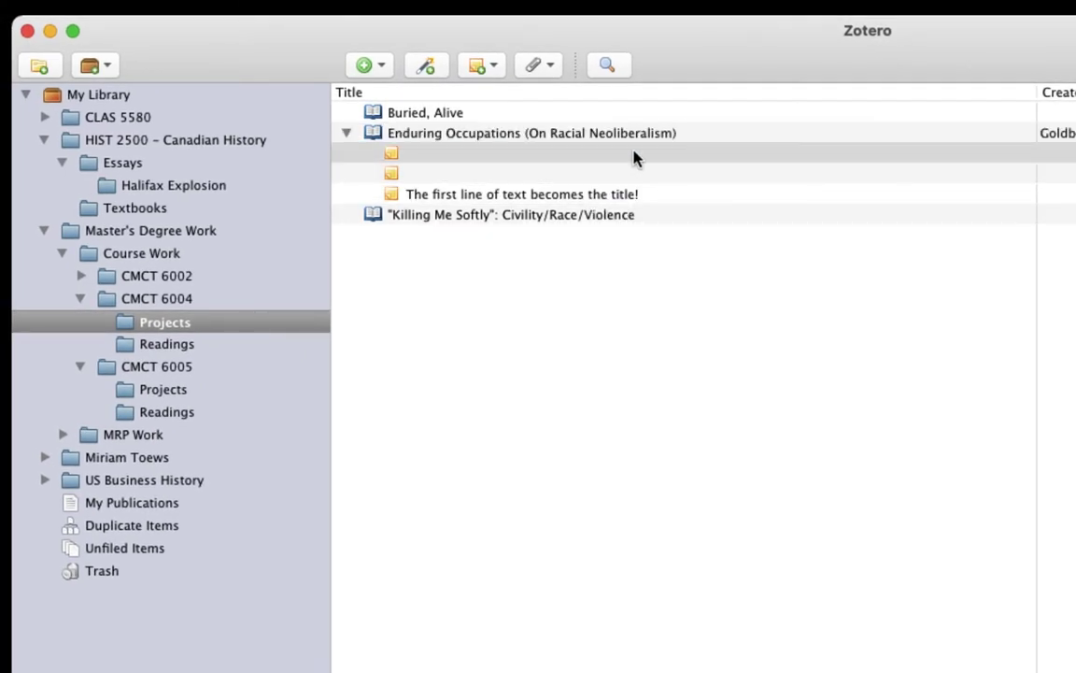
- Select the second blank note and the titled note in turn, and collapse the parent item's list of notes
click(635, 176)
click(660, 196)
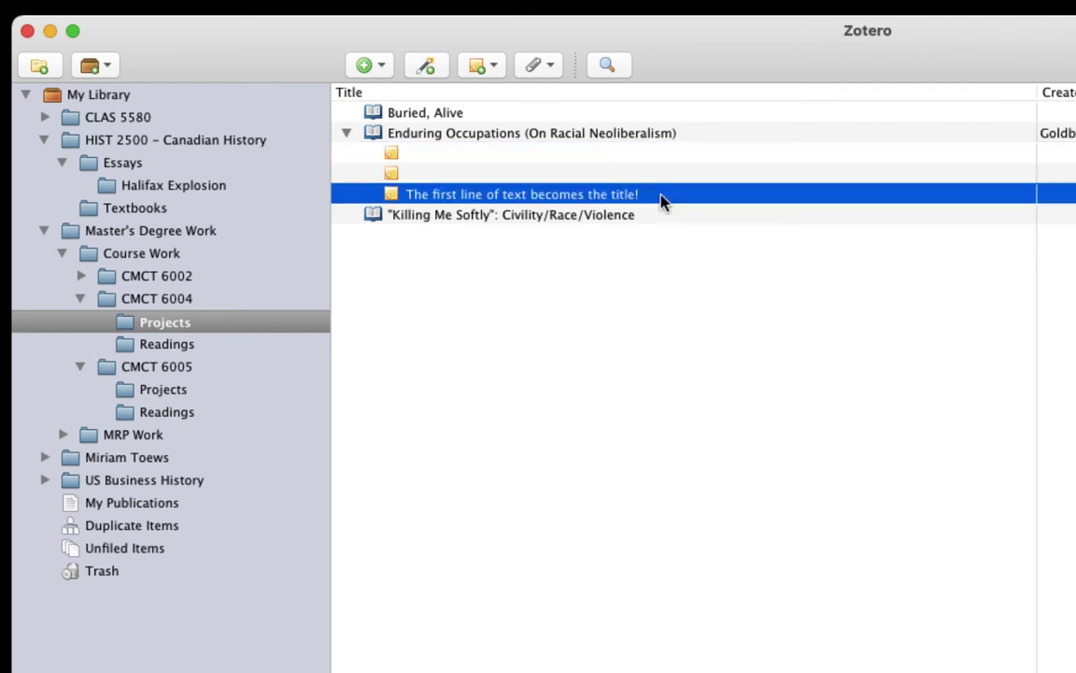
click(348, 134)
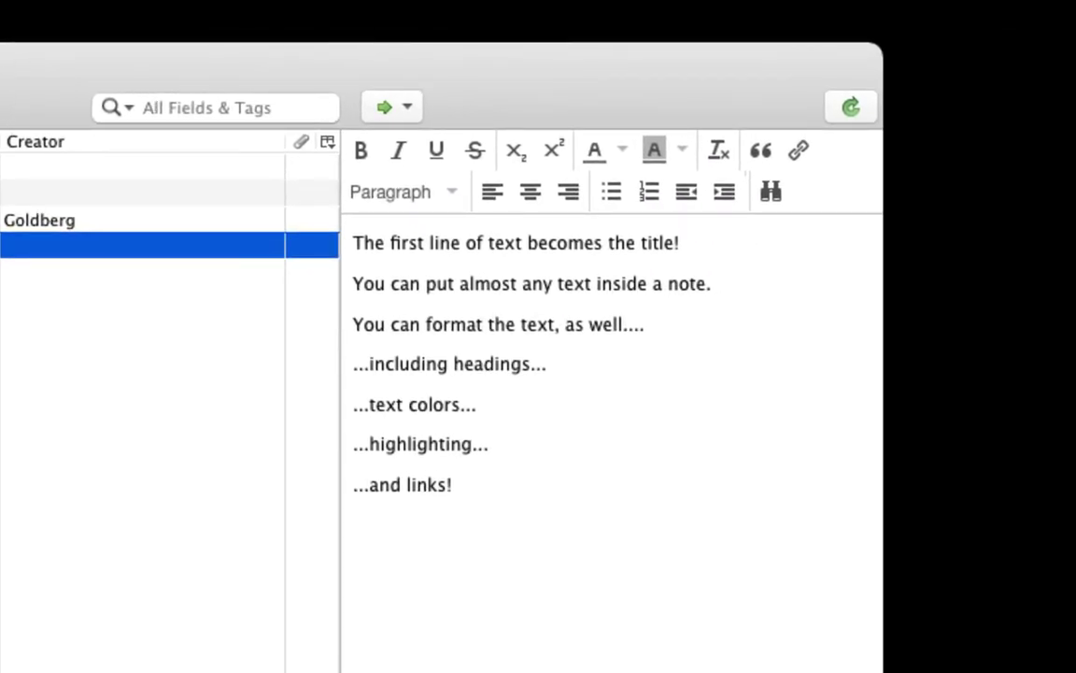
- Format the line "...including headings..." in the note as a heading
click(411, 366)
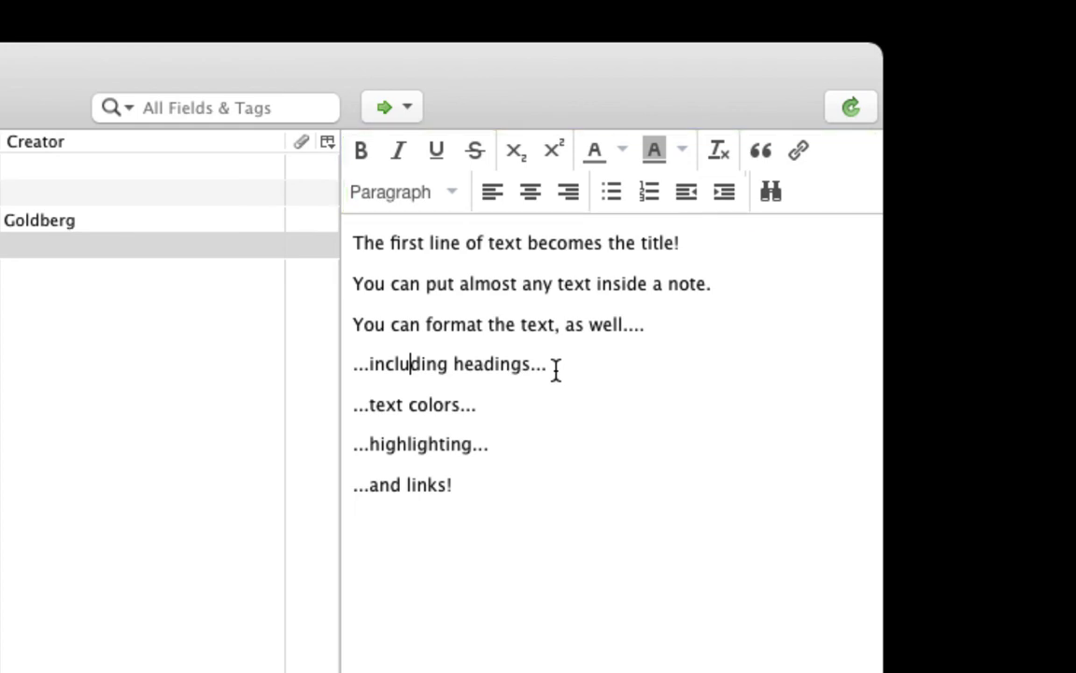
drag(556, 371, 352, 366)
click(448, 193)
click(432, 281)
- Set the text color of the line "...text colors..." to green
drag(476, 426, 353, 432)
click(609, 149)
click(592, 259)
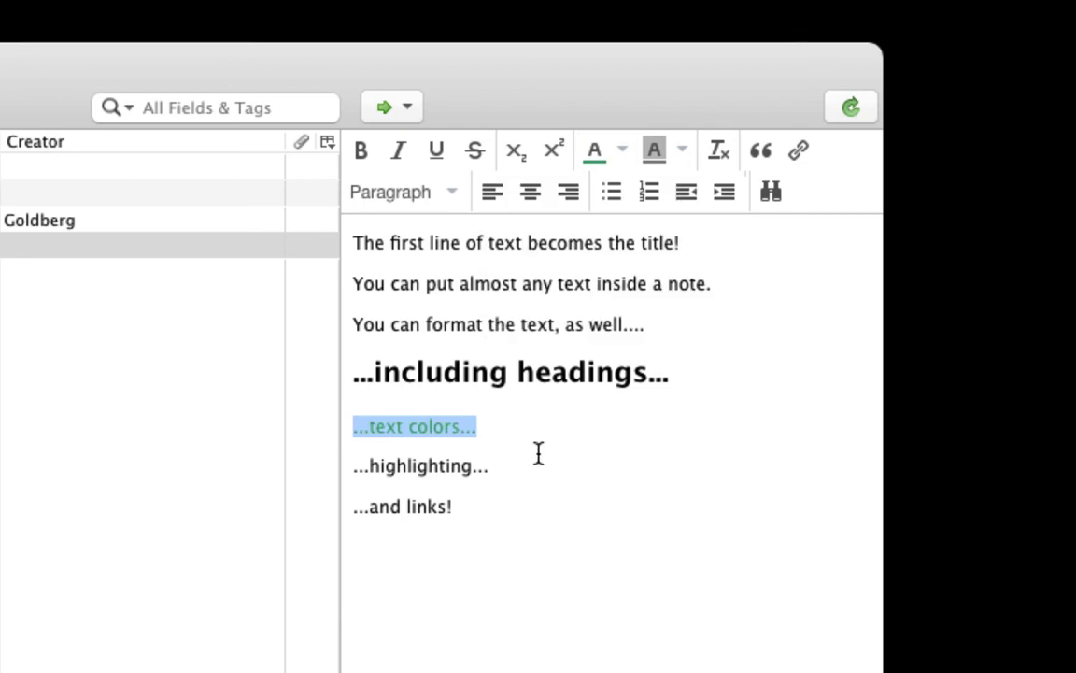
- Highlight the line "...highlighting..." with a bright yellow background color
click(542, 466)
drag(542, 465, 329, 476)
click(685, 153)
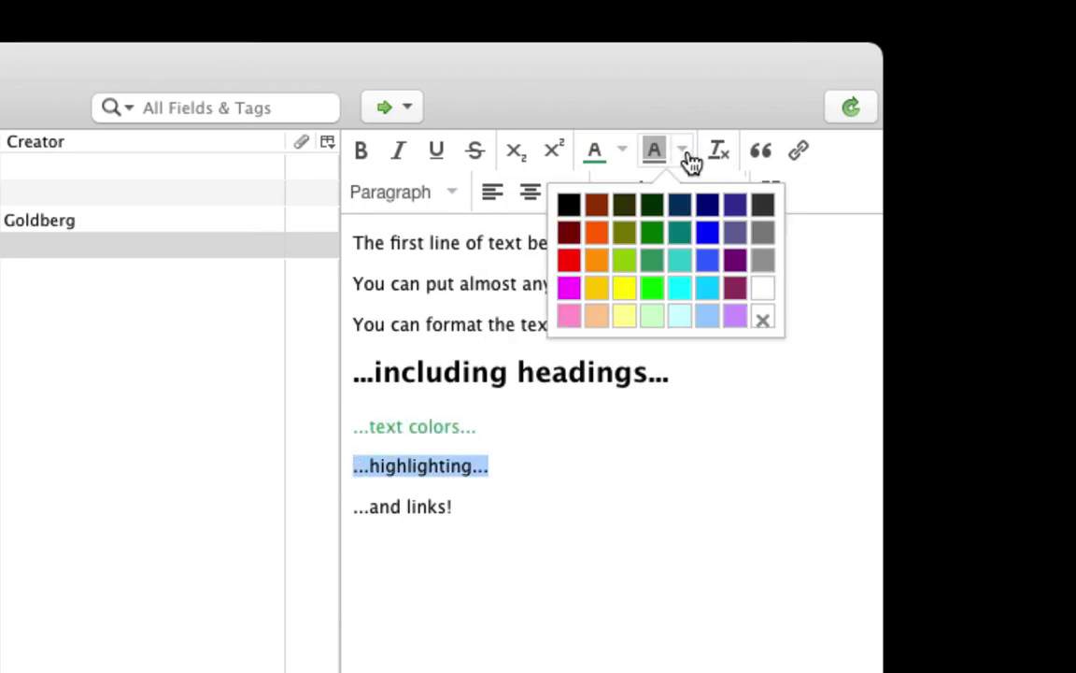
click(632, 291)
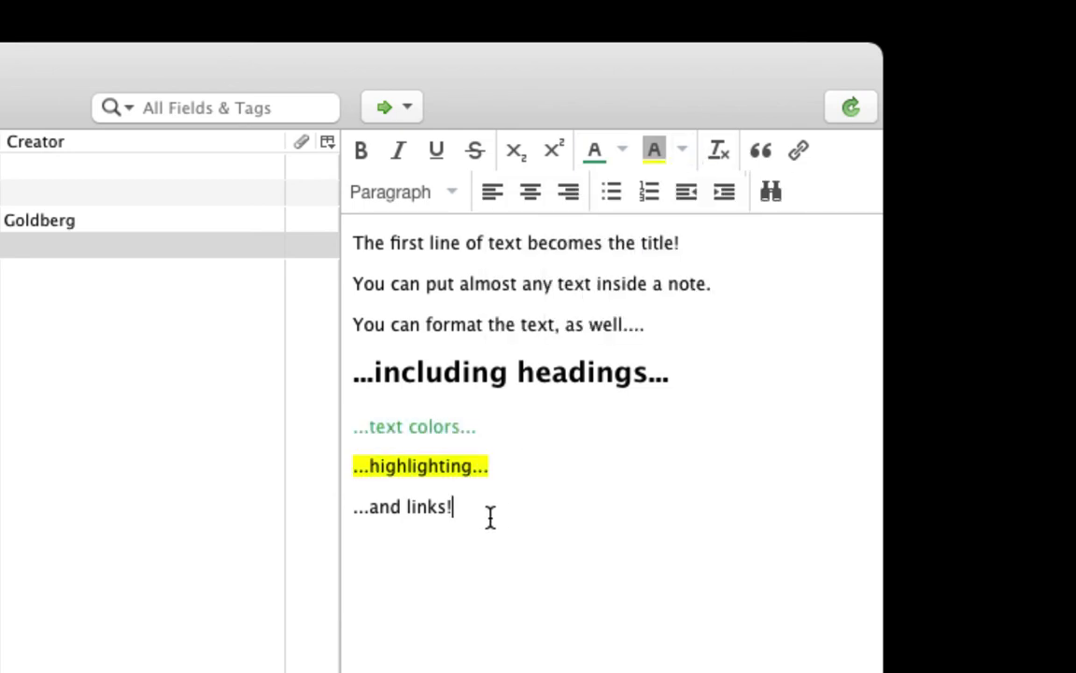
- Turn the word "links" in the note's last line into a hyperlink to cnn.com
double_click(429, 509)
click(798, 149)
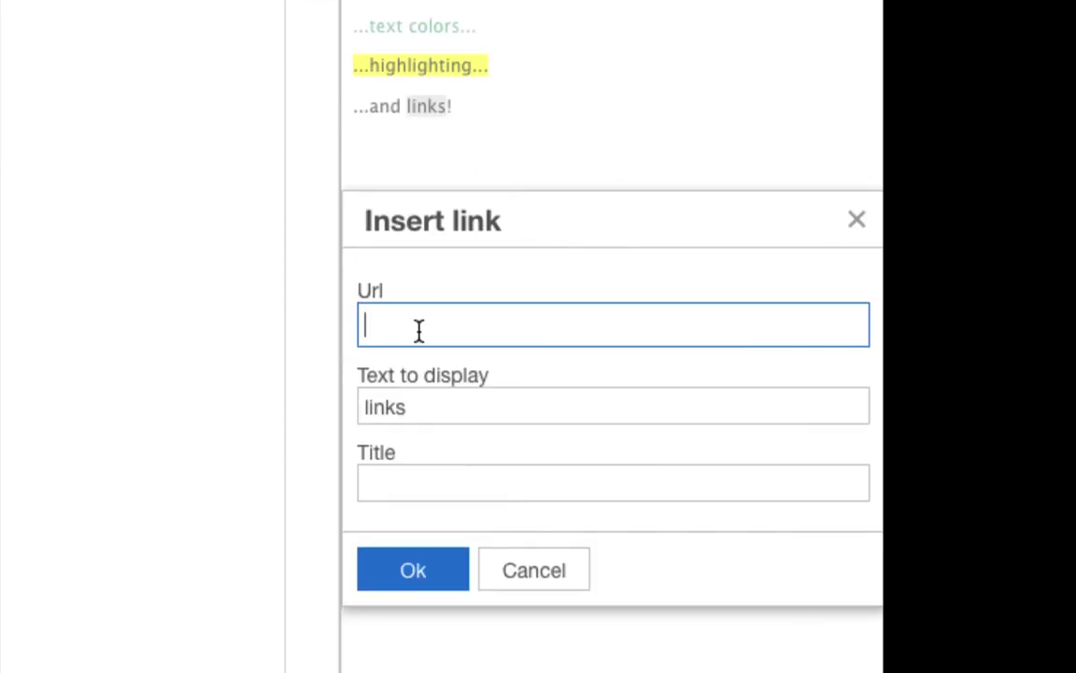
text(cnn.com)
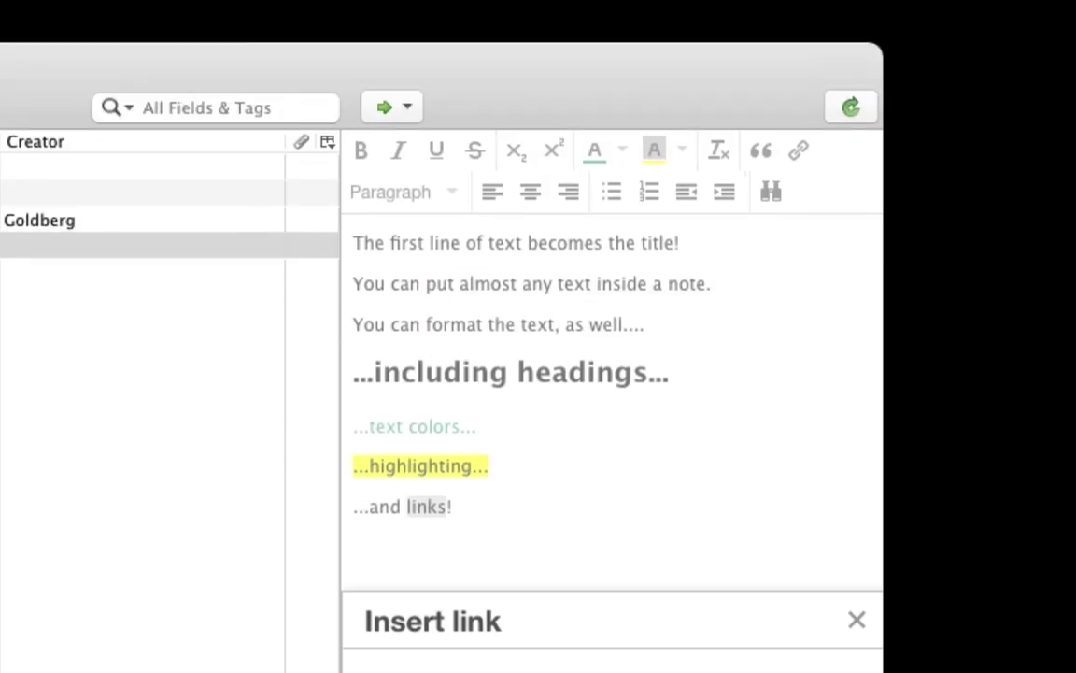
key(Return)
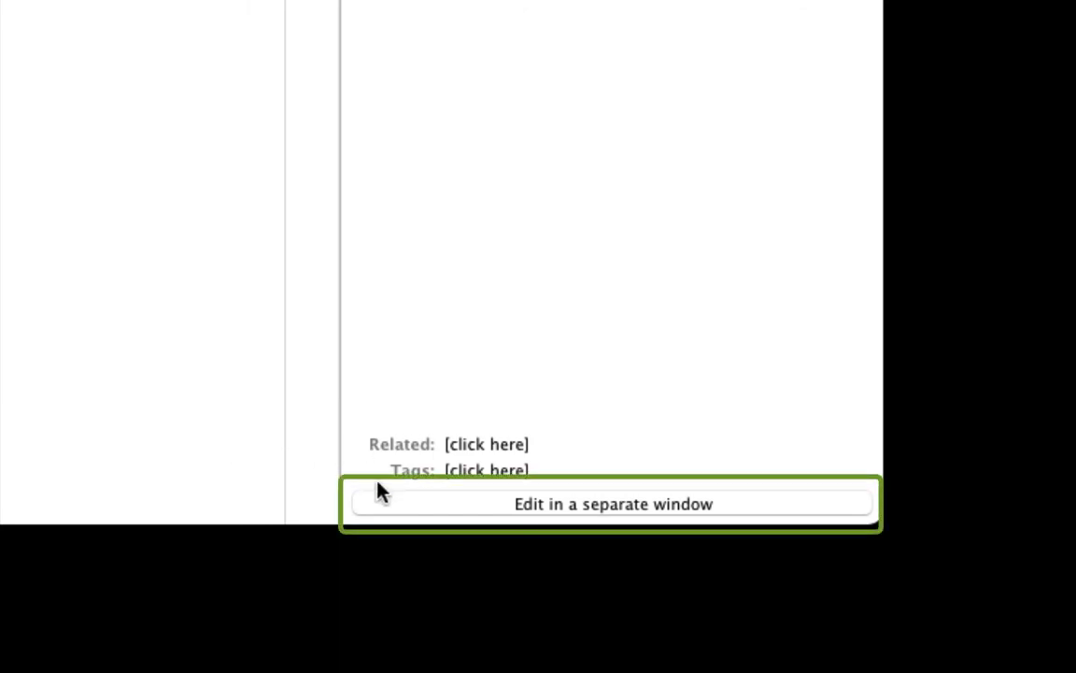
- Open the note for editing in a separate window, place it beside the main window and enlarge it to show all its text
click(392, 509)
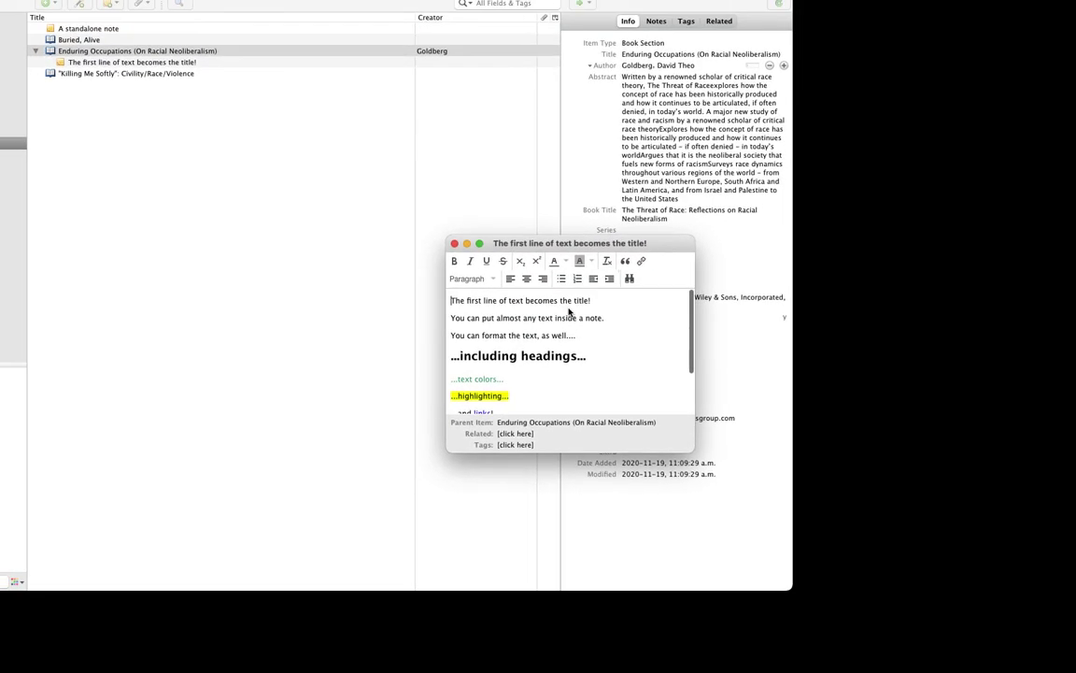
drag(542, 245, 909, 203)
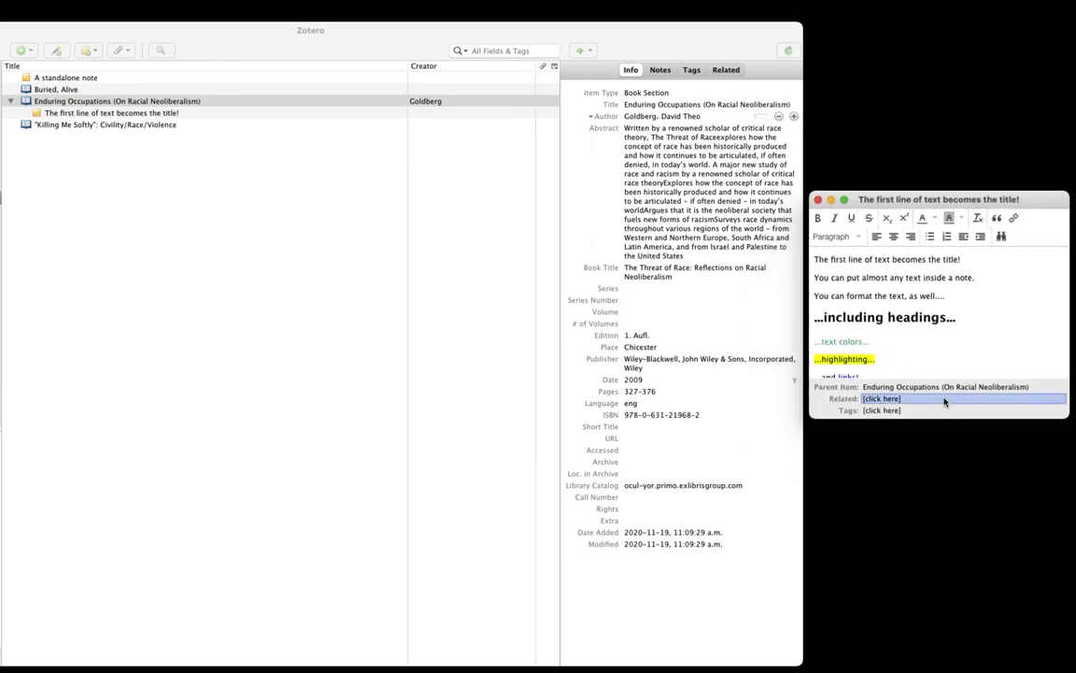
drag(945, 421, 963, 559)
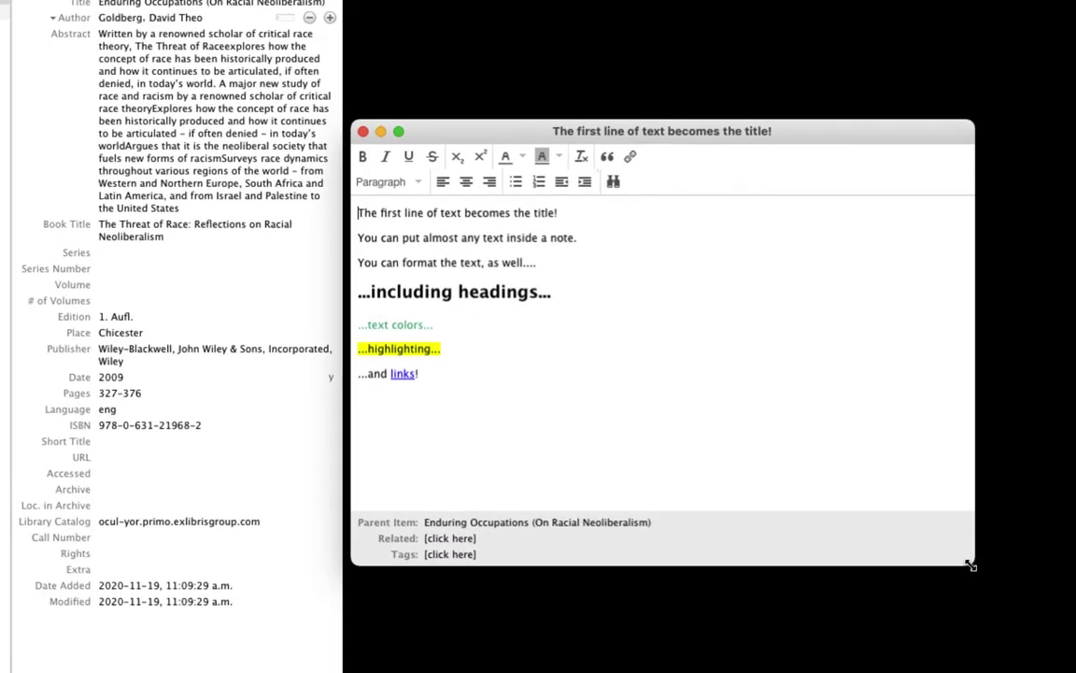
- Add the line "My edits here are automatically saved :)" at the end of the note in its separate window
click(414, 420)
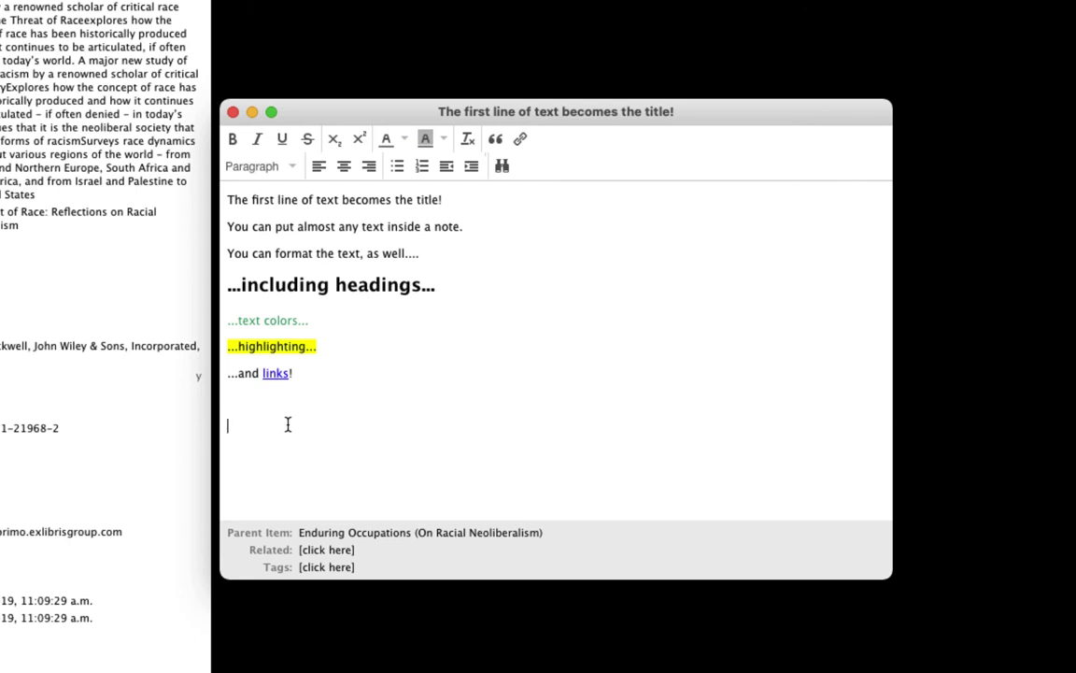
text(My edits here are automatically saved :))
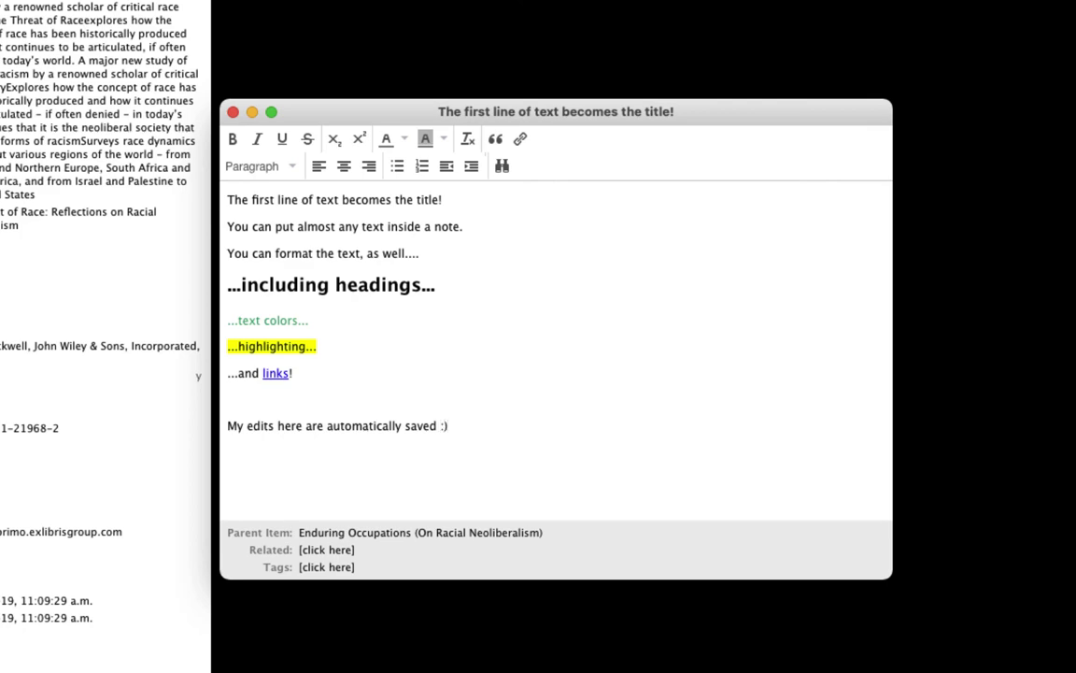